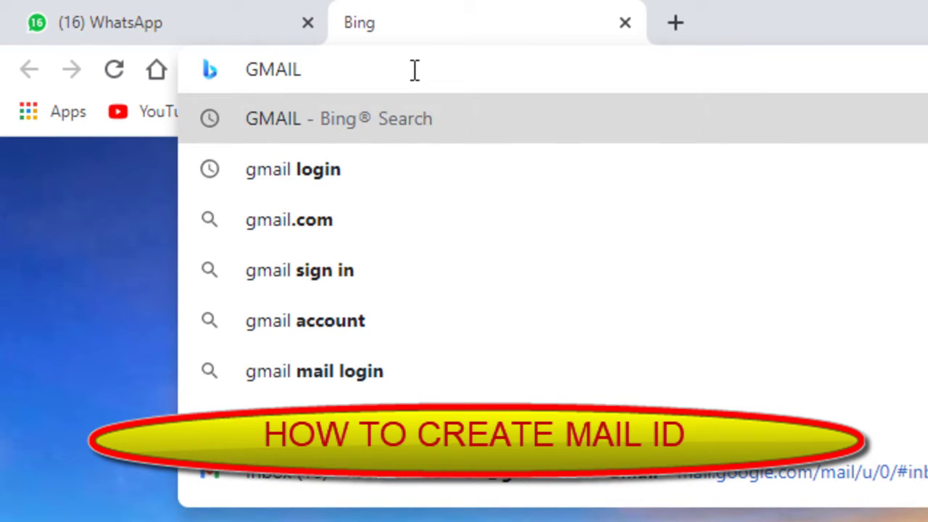
- Search Bing for 'gmail create account' and open Google's Create your Google Account page
text(CRE)
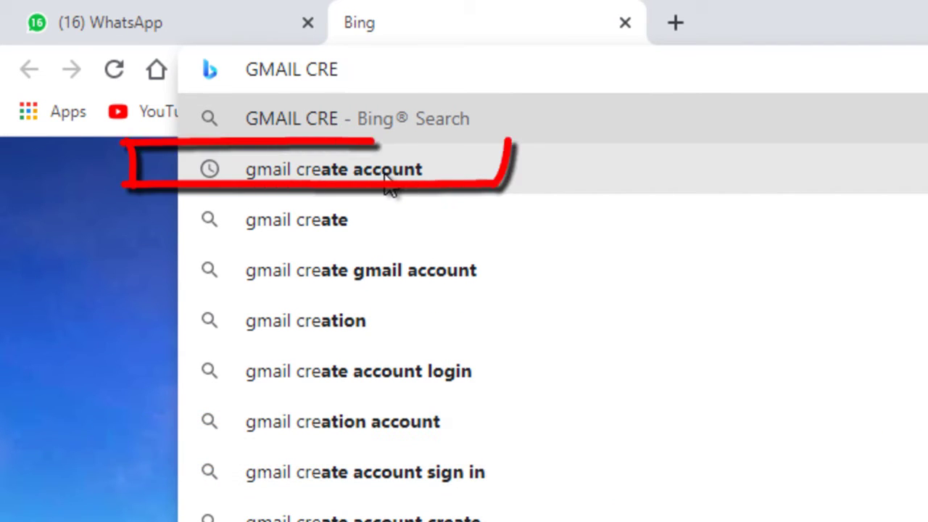
click(385, 181)
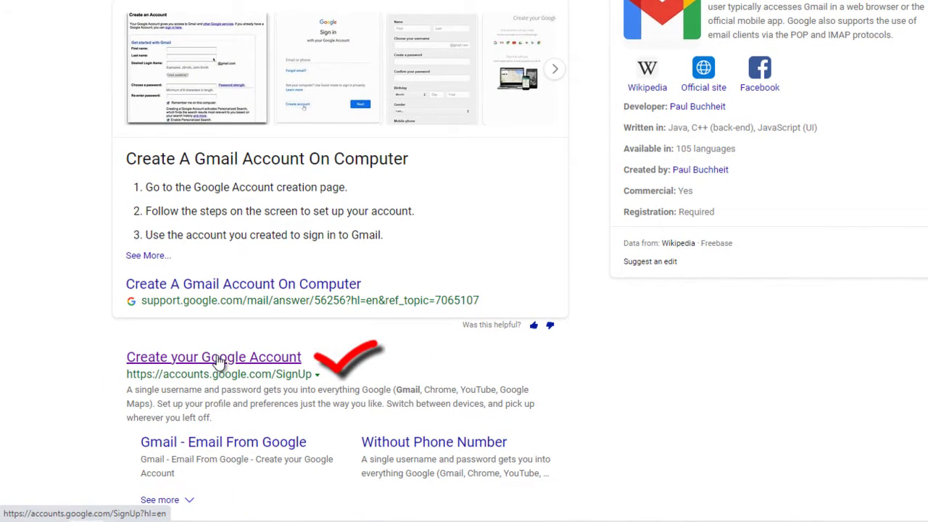
click(218, 358)
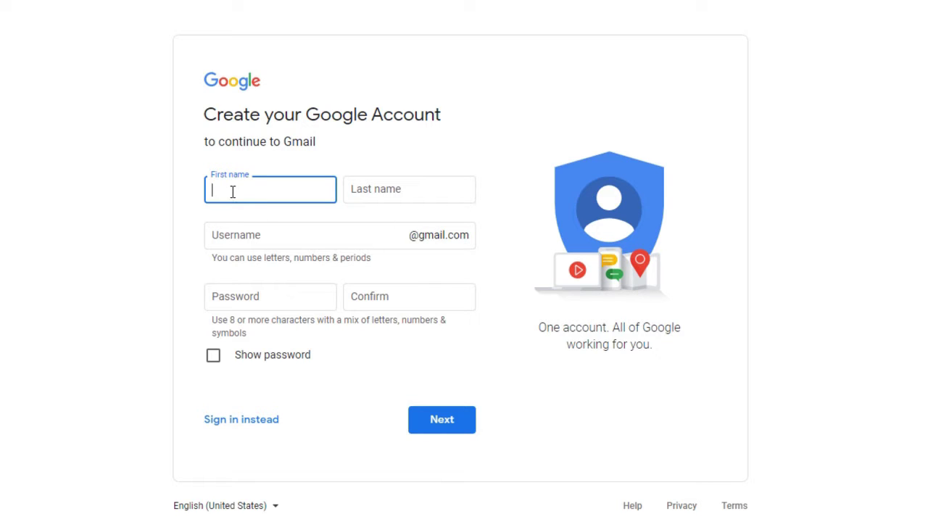
- Enter the account holder's first and last name in the sign-up form
click(420, 193)
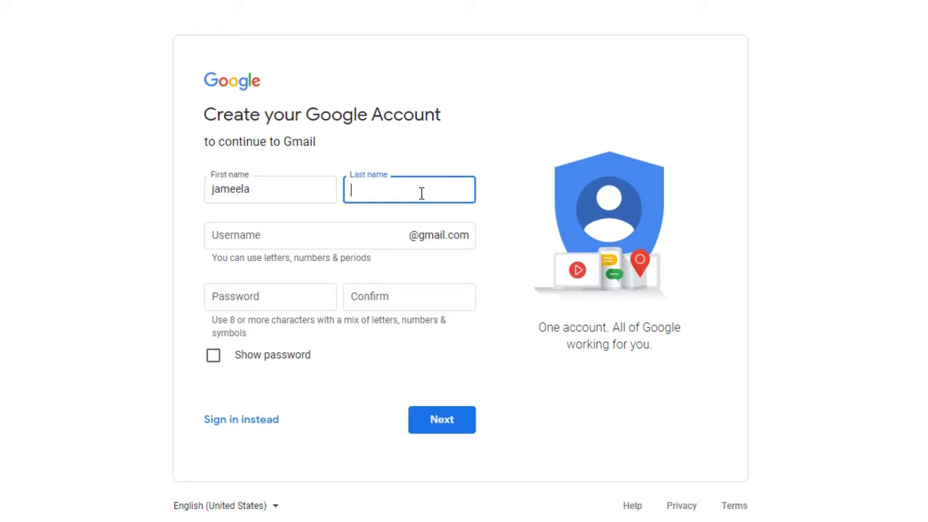
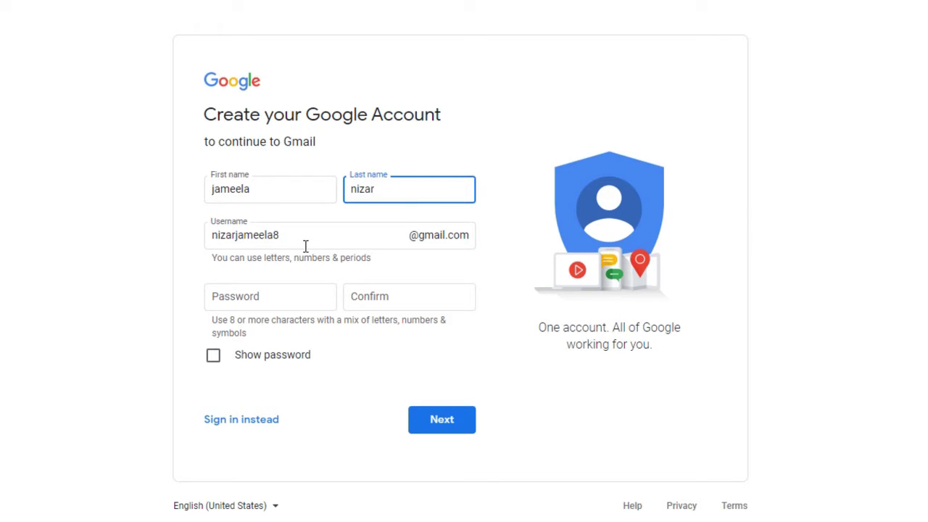
- Make the suggested Gmail username unique by adding the digits 0 and 7
click(286, 235)
text(0)
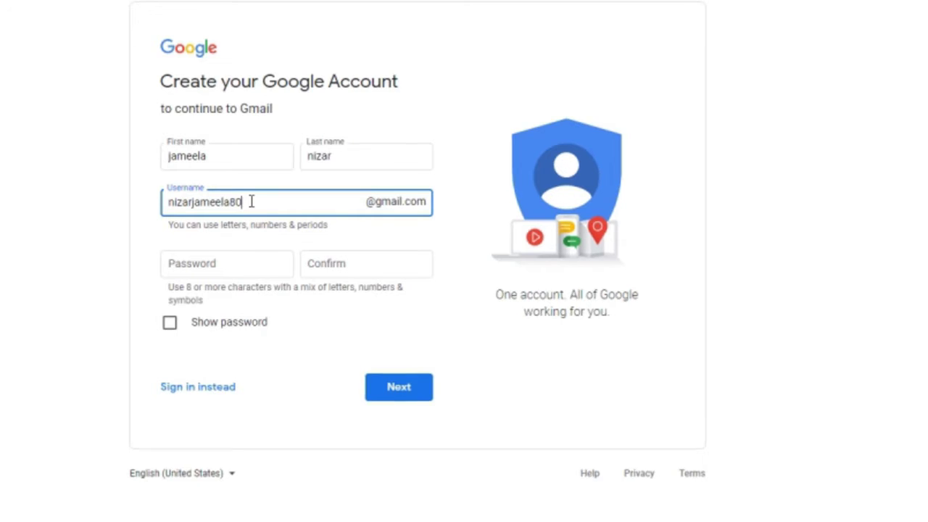
key(Left)
key(Left)
text(7)
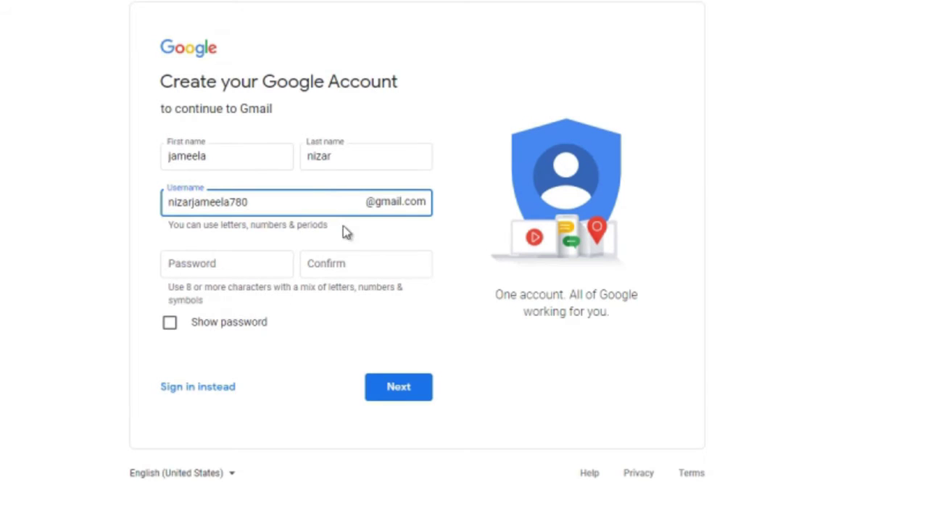
click(249, 266)
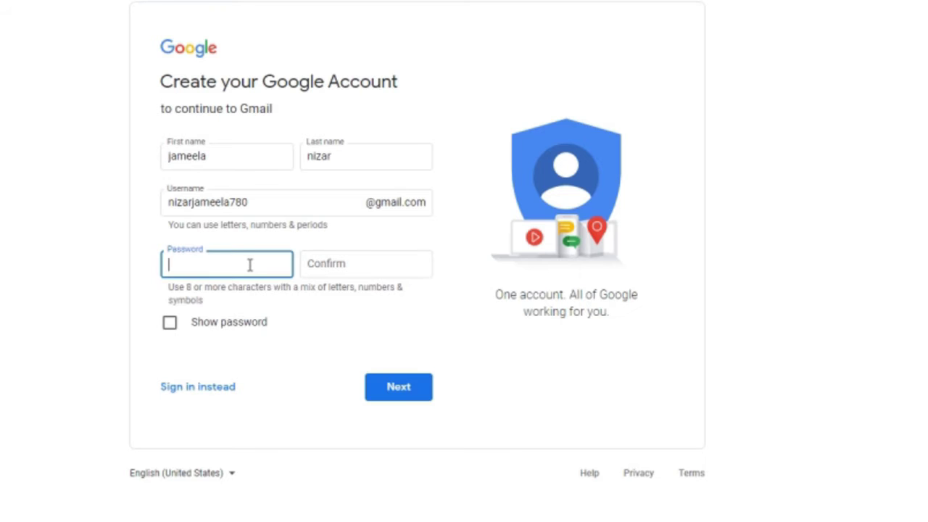
- Enter the account password, confirm it correctly, and submit the first sign-up page
text(•••••••••)
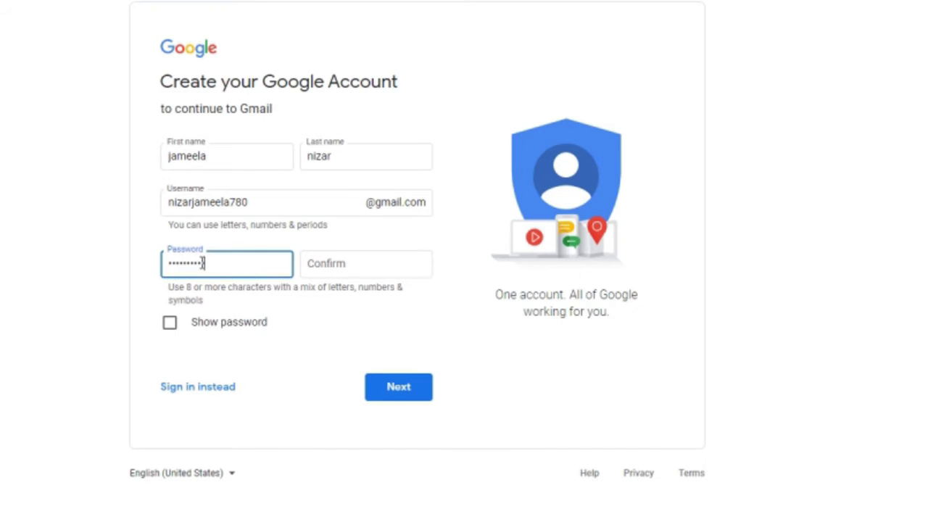
click(348, 266)
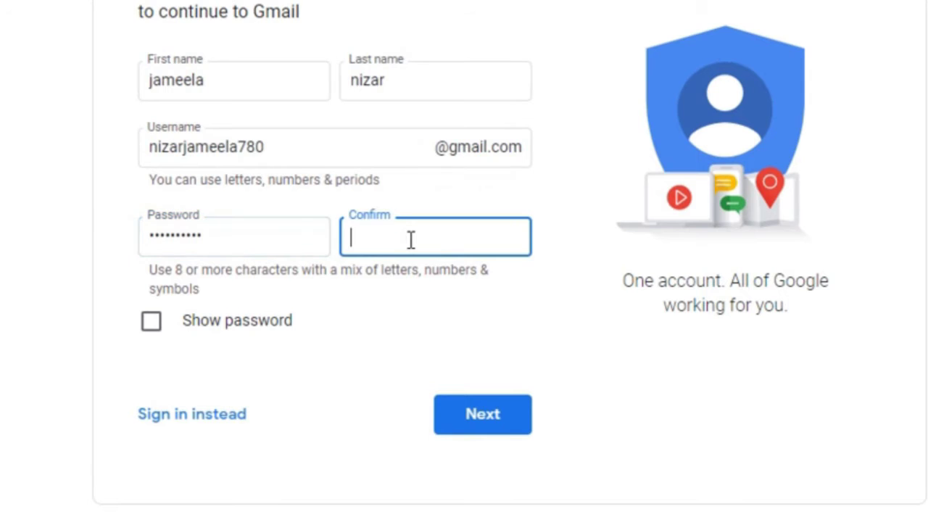
text(••)
key(BackSpace)
key(BackSpace)
text(*********)
key(BackSpace)
key(BackSpace)
key(BackSpace)
key(BackSpace)
key(BackSpace)
key(BackSpace)
text(*******)
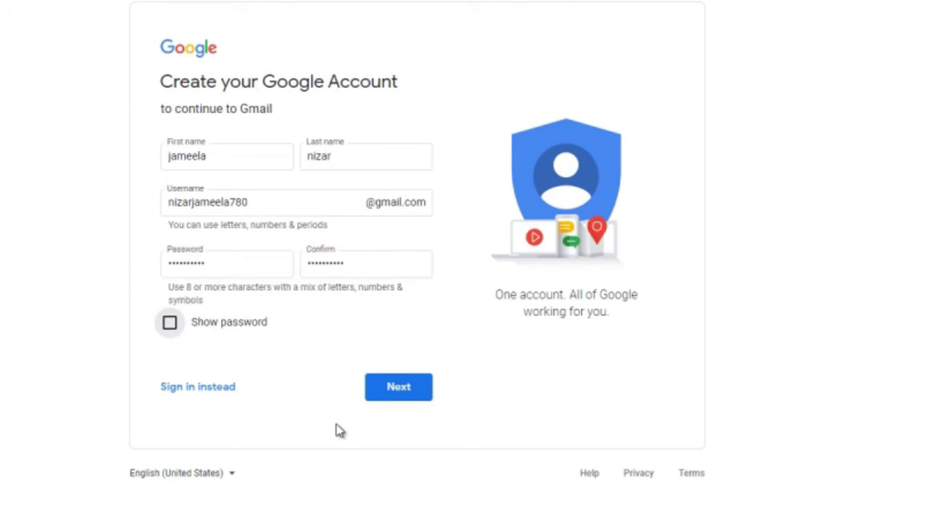
click(398, 389)
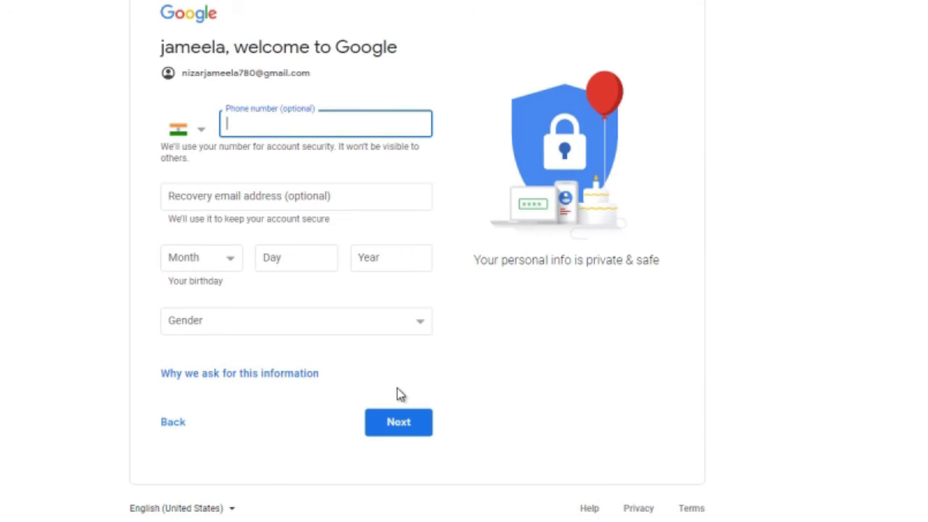
click(232, 126)
text(96336)
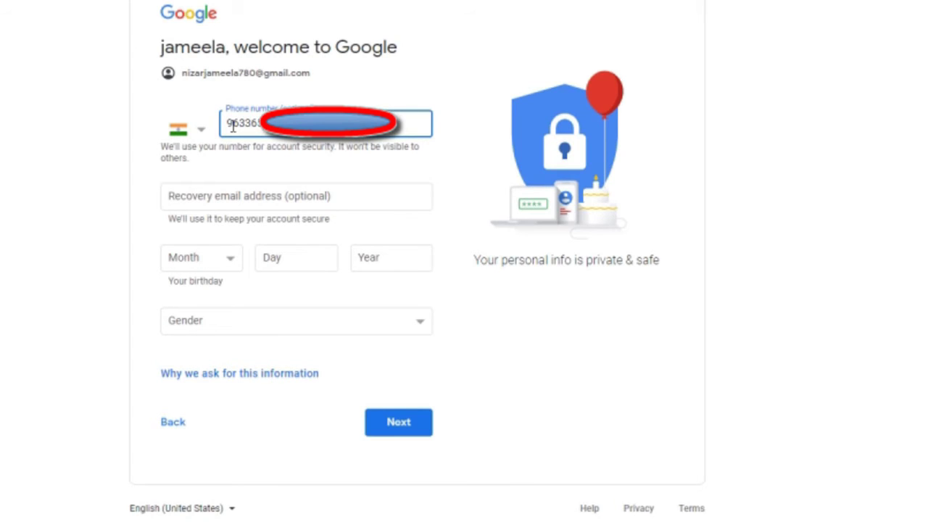
click(231, 263)
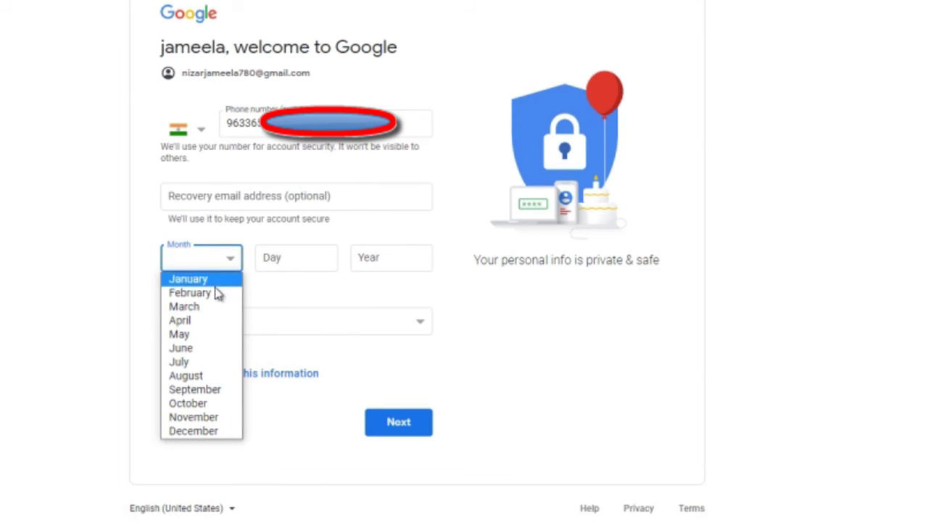
click(205, 307)
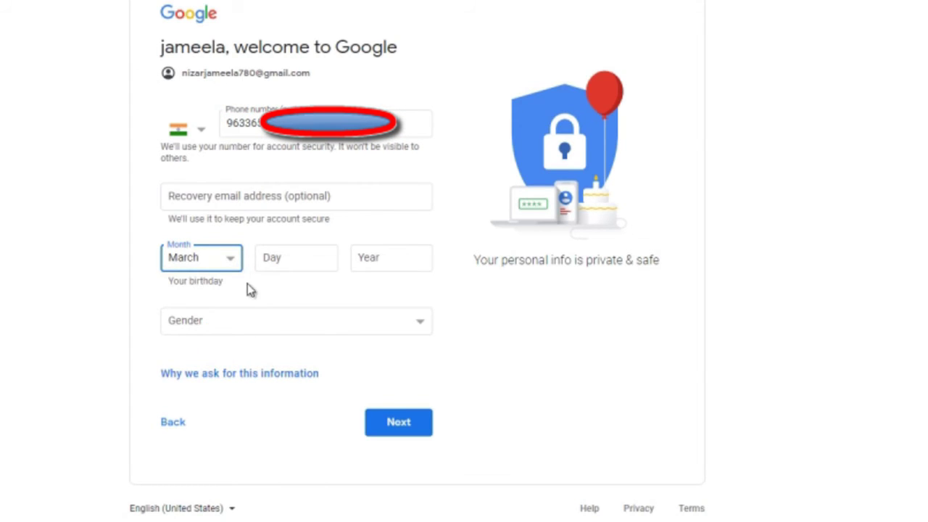
click(314, 264)
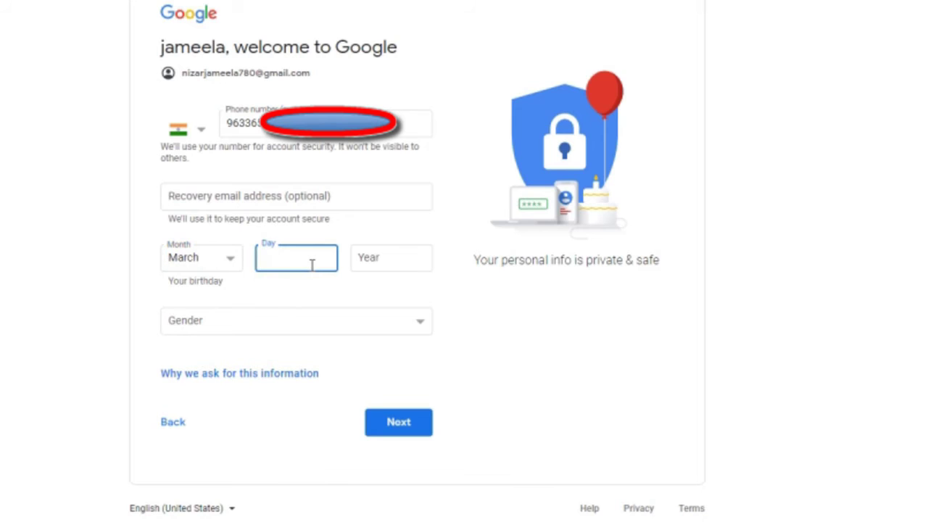
text(06)
click(378, 263)
text(1978)
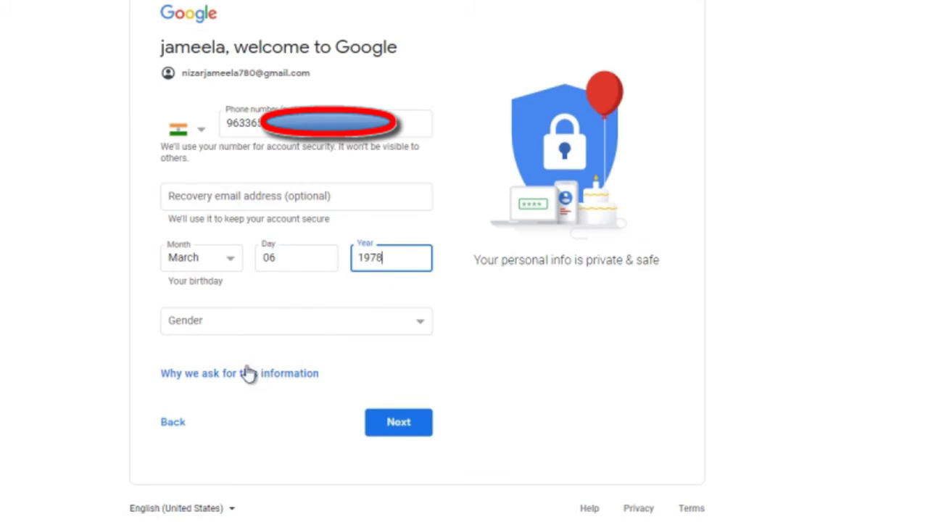
click(229, 326)
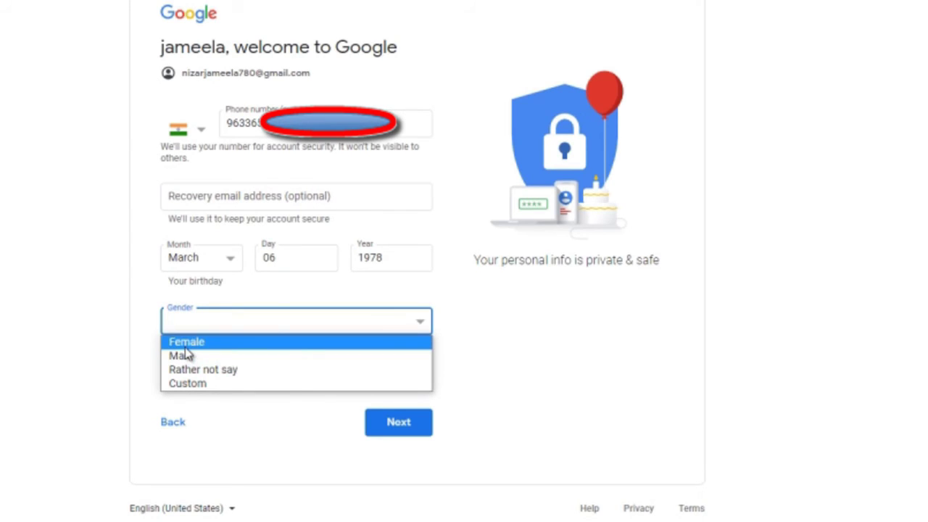
click(184, 345)
click(410, 438)
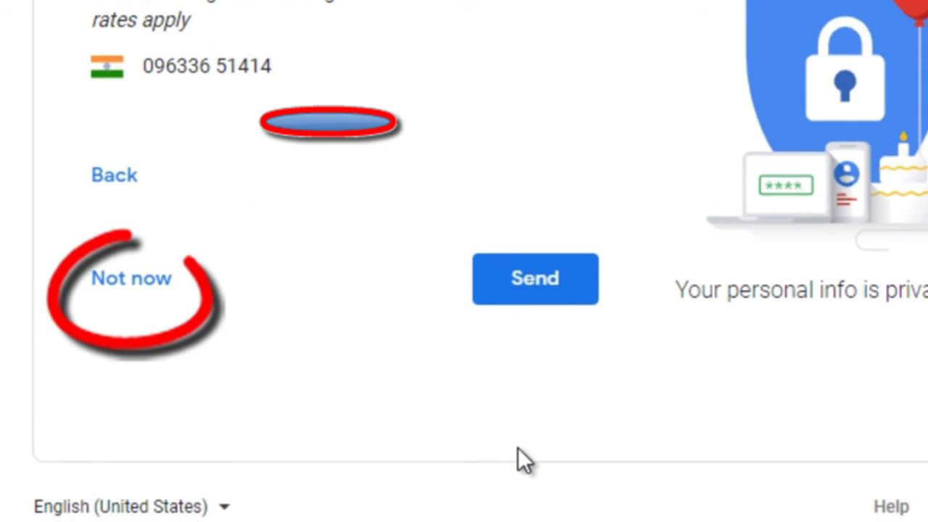
- Skip phone verification and accept Google's Privacy and Terms
click(149, 288)
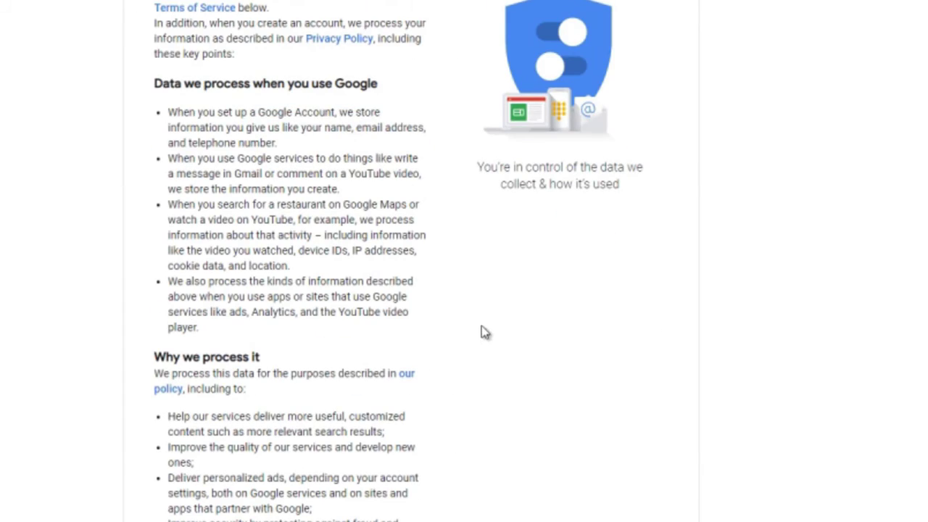
scroll(478, 326, down, 8)
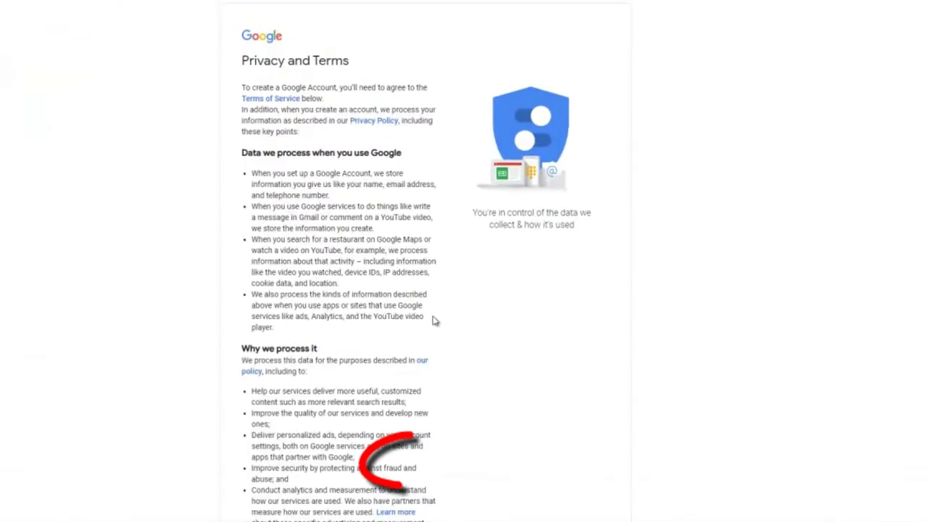
scroll(435, 321, down, 10)
click(417, 457)
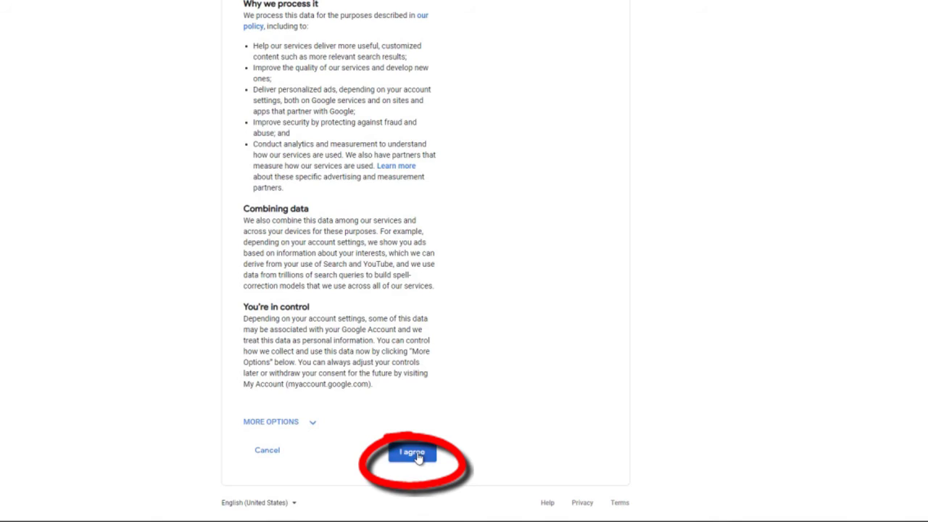